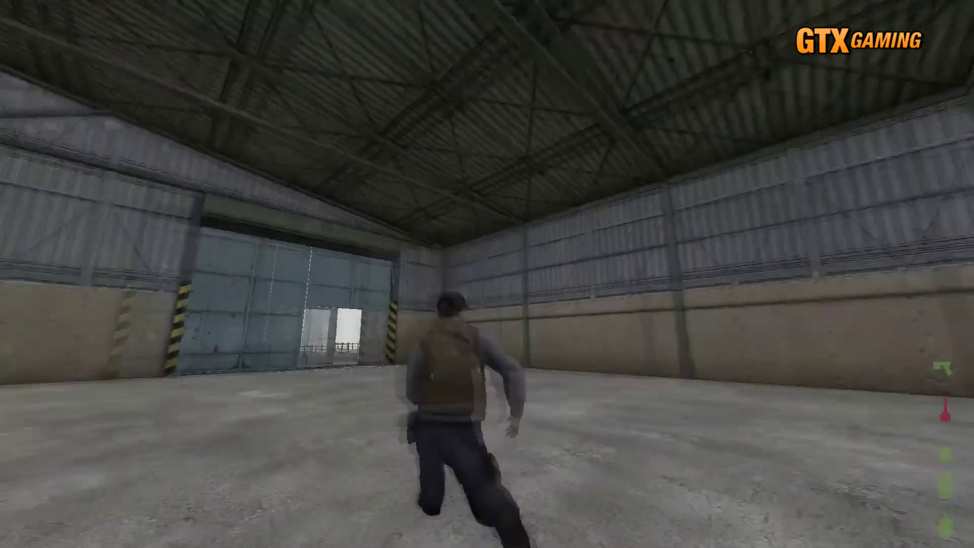
- Crouch the character in the warehouse and pause DayZ to leave the game
{"action": "key", "text": "c"}
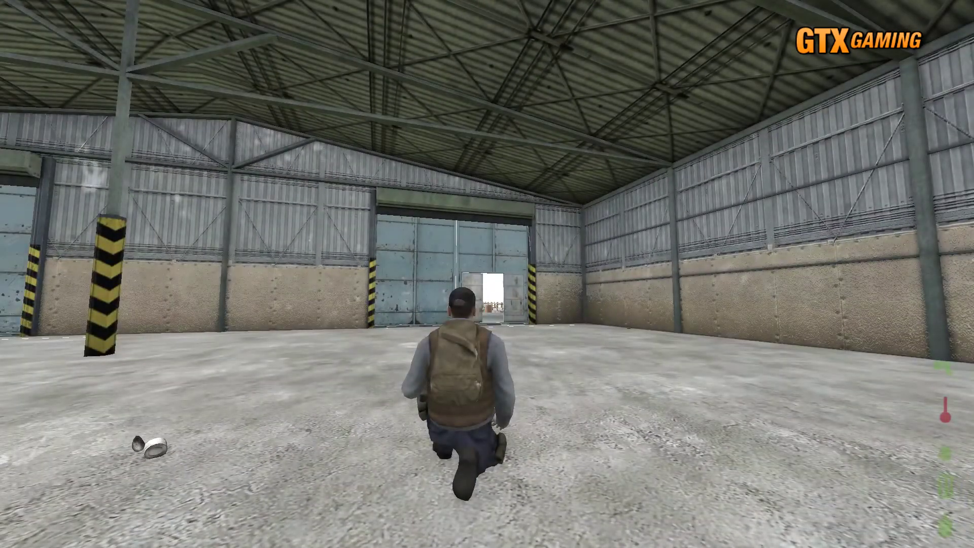
{"action": "key", "text": "Escape"}
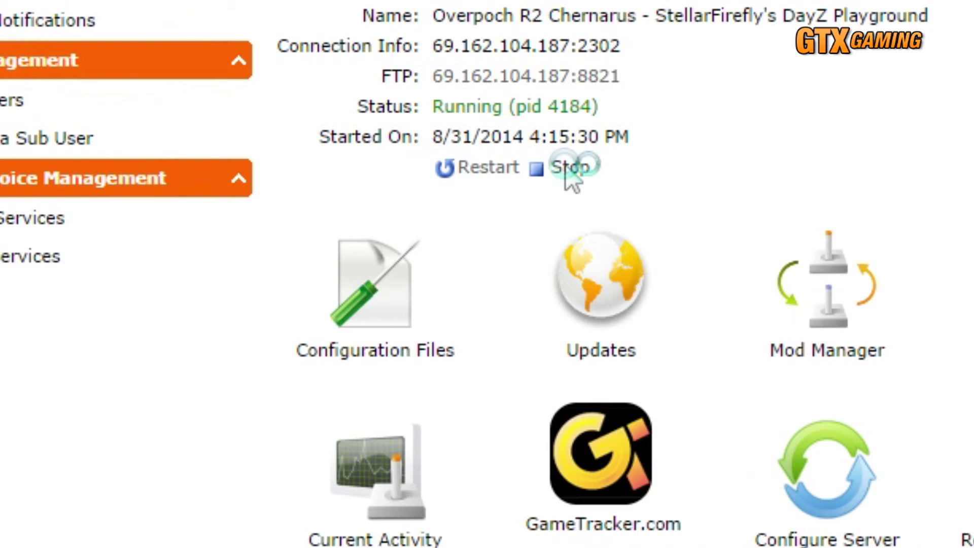
- Stop the DayZ server and open AHconfig.sqf in the configuration editor
{"action": "left_click", "coordinate": [227, 175]}
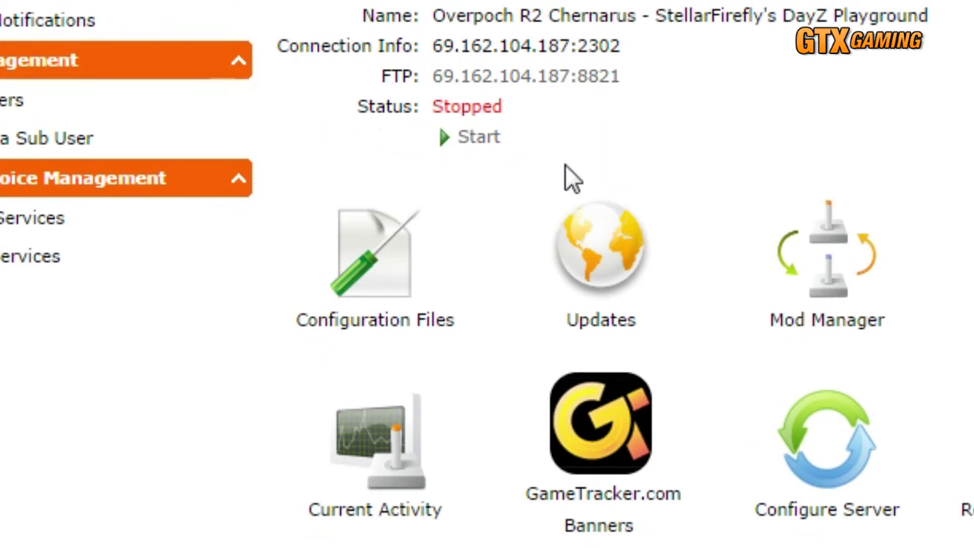
{"action": "left_click", "coordinate": [395, 254]}
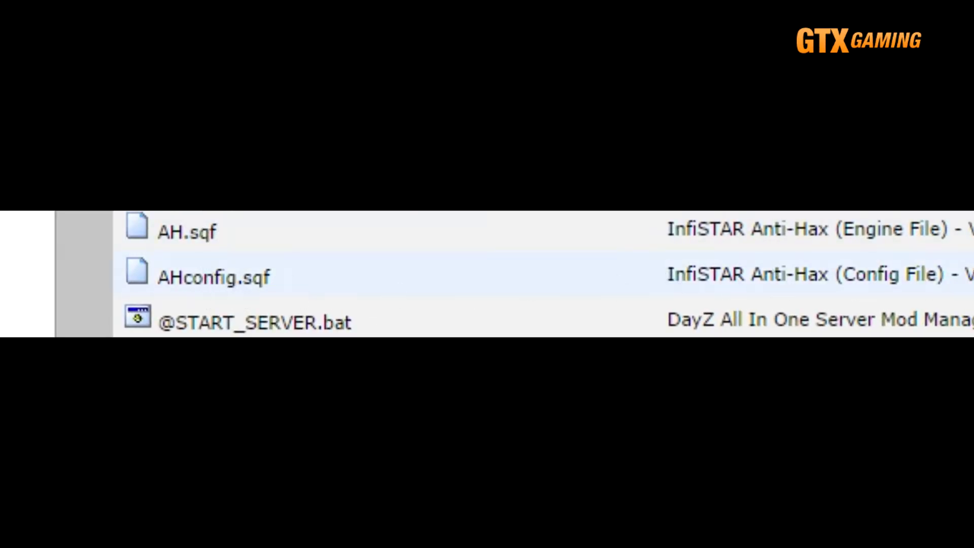
{"action": "left_click", "coordinate": [973, 274]}
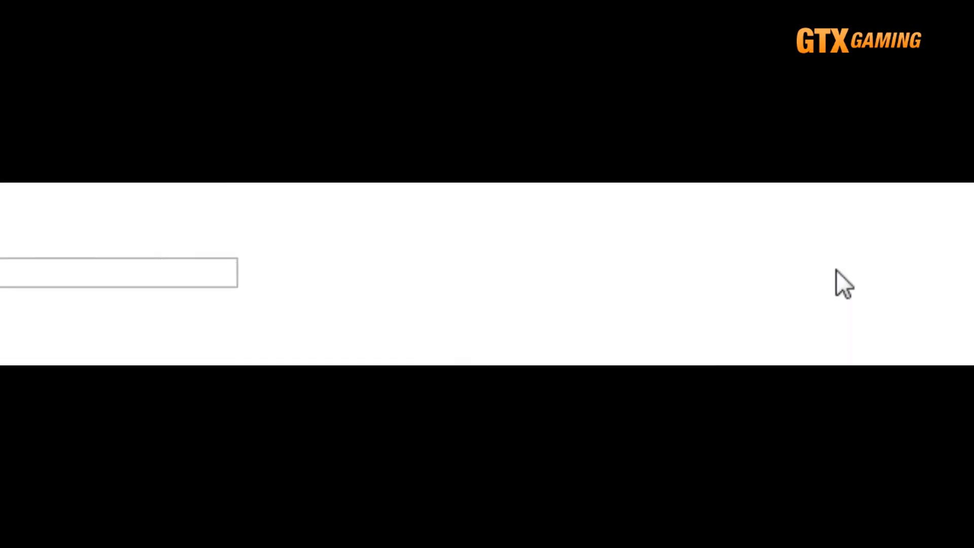
- Replace the Super Admins 0 with the pasted Steam64 ID and append two more quoted, comma-separated IDs
{"action": "double_click", "coordinate": [120, 259]}
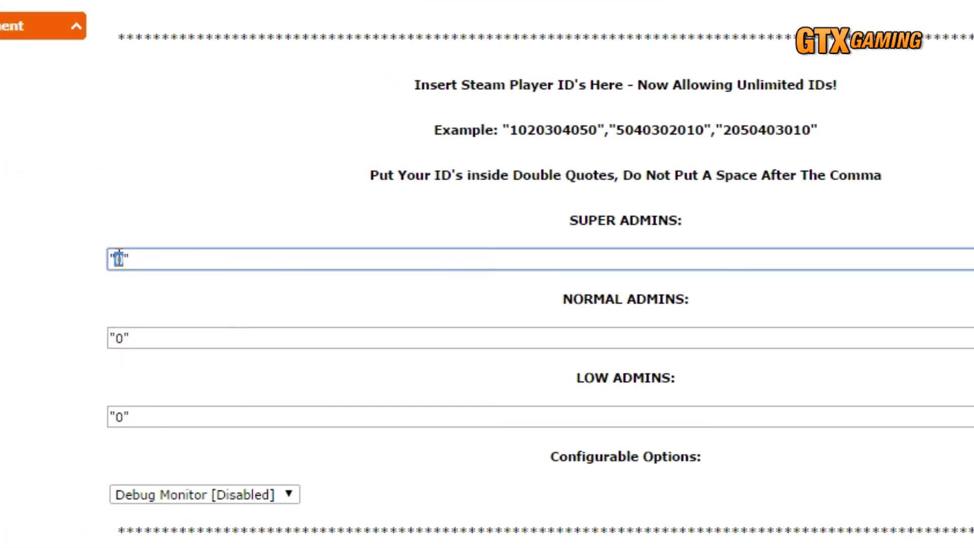
{"action": "key", "text": "ctrl+v"}
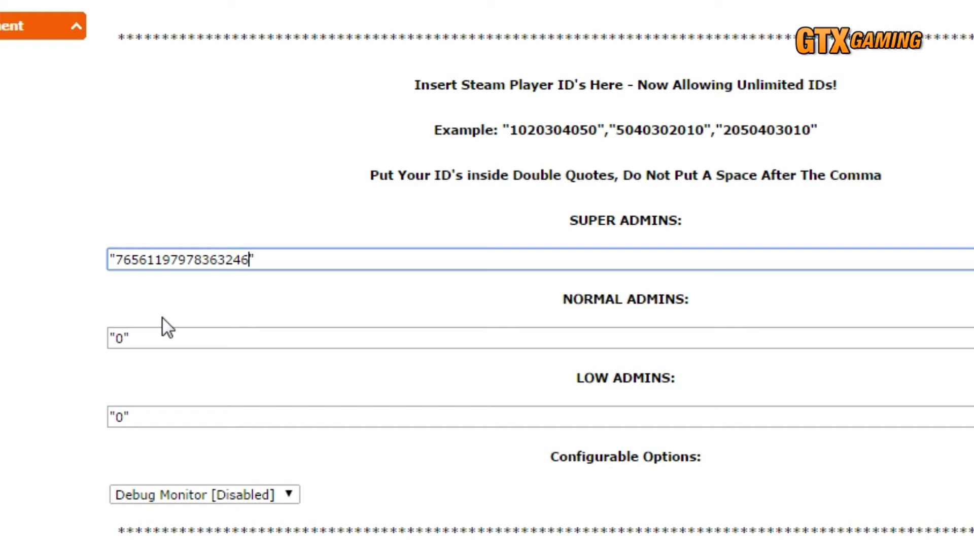
{"action": "left_click", "coordinate": [286, 262]}
{"action": "type", "text": ",\"1234567890\""}
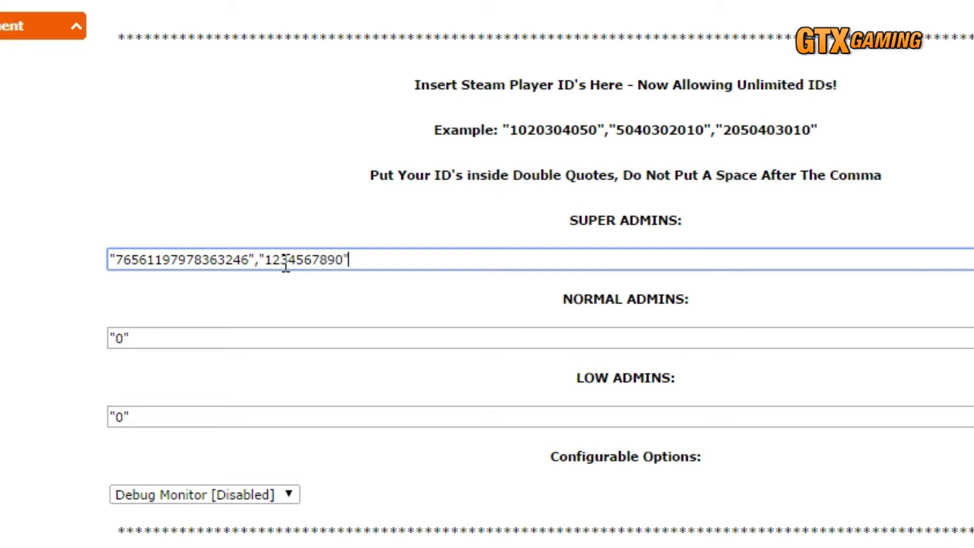
{"action": "type", "text": ",\"09876554321\""}
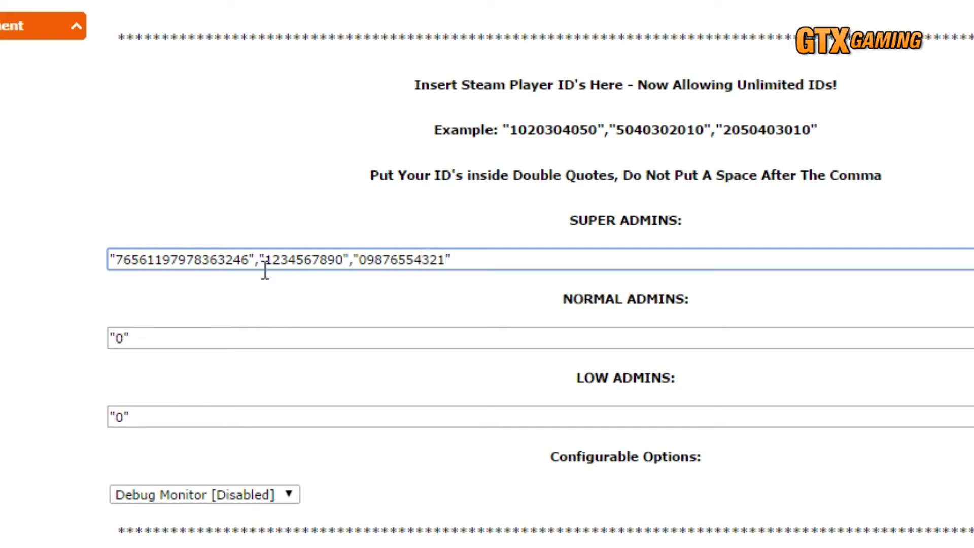
- Remove the spaces after both commas and after the last ID, then save AHconfig.sqf
{"action": "left_click", "coordinate": [263, 260]}
{"action": "left_click", "coordinate": [359, 259]}
{"action": "left_click", "coordinate": [485, 261]}
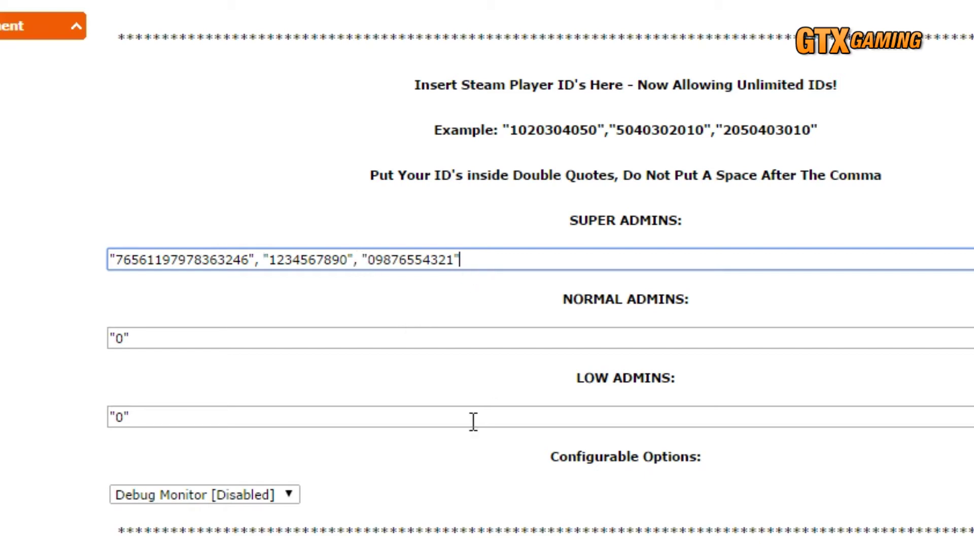
{"action": "left_click", "coordinate": [263, 260]}
{"action": "key", "text": "BackSpace"}
{"action": "left_click", "coordinate": [355, 260]}
{"action": "key", "text": "BackSpace"}
{"action": "left_click", "coordinate": [477, 261]}
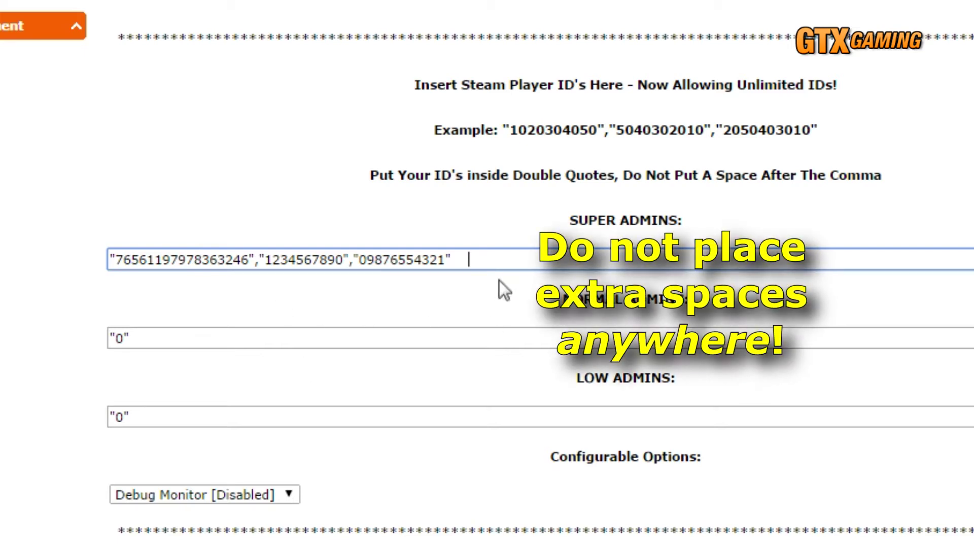
{"action": "key", "text": "BackSpace"}
{"action": "key", "text": "BackSpace"}
{"action": "key", "text": "BackSpace"}
{"action": "key", "text": "BackSpace"}
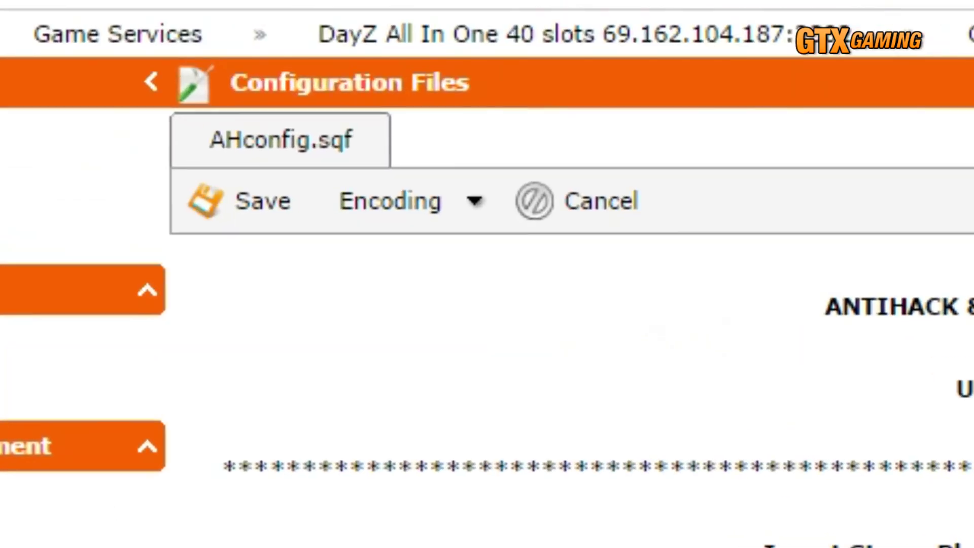
{"action": "left_click", "coordinate": [195, 202]}
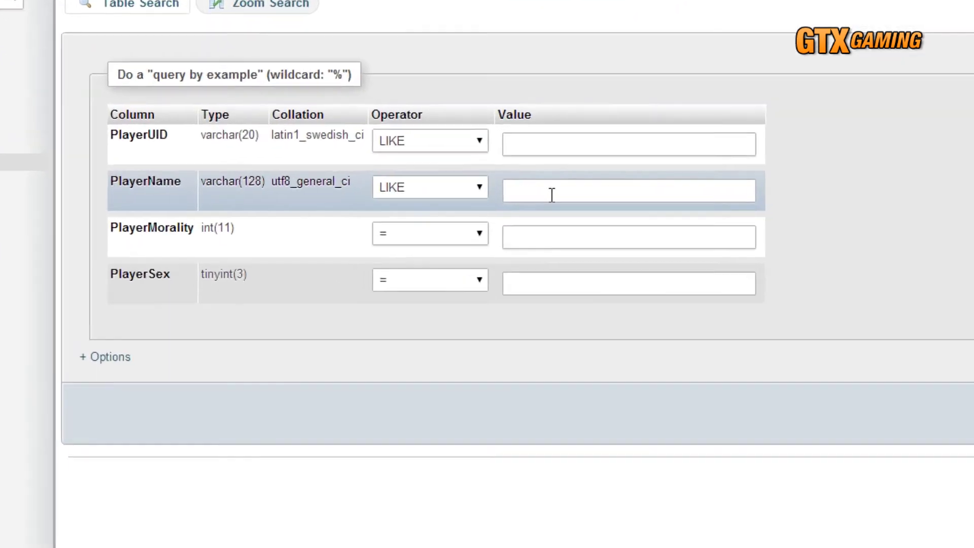
- Search player_data by the player's name and copy the matching row's PlayerUID
{"action": "left_click", "coordinate": [401, 191]}
{"action": "type", "text": "stellarfirefly"}
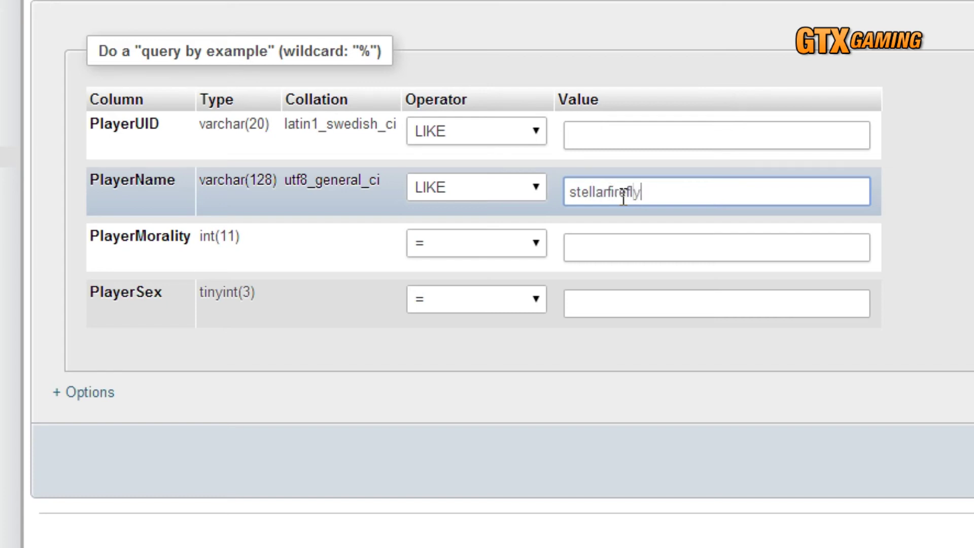
{"action": "key", "text": "Return"}
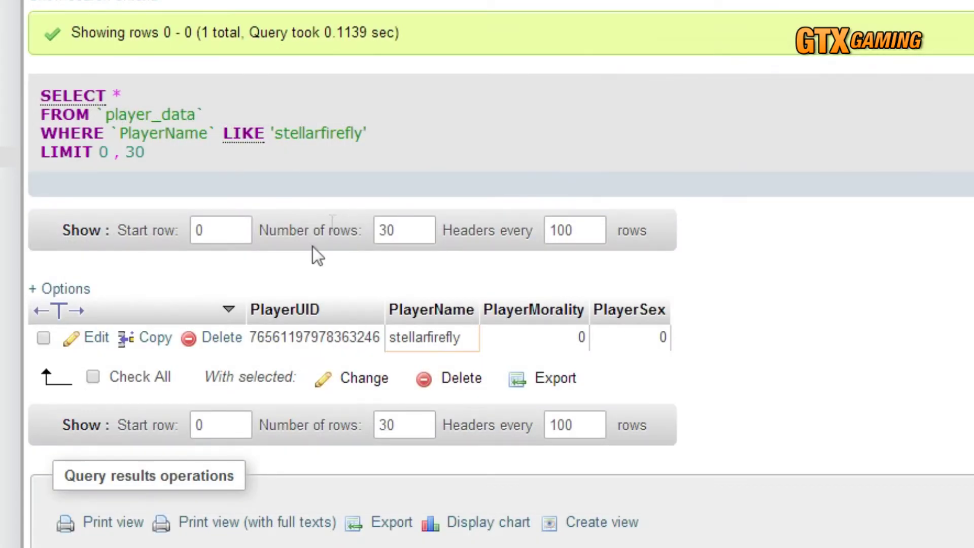
{"action": "double_click", "coordinate": [295, 337]}
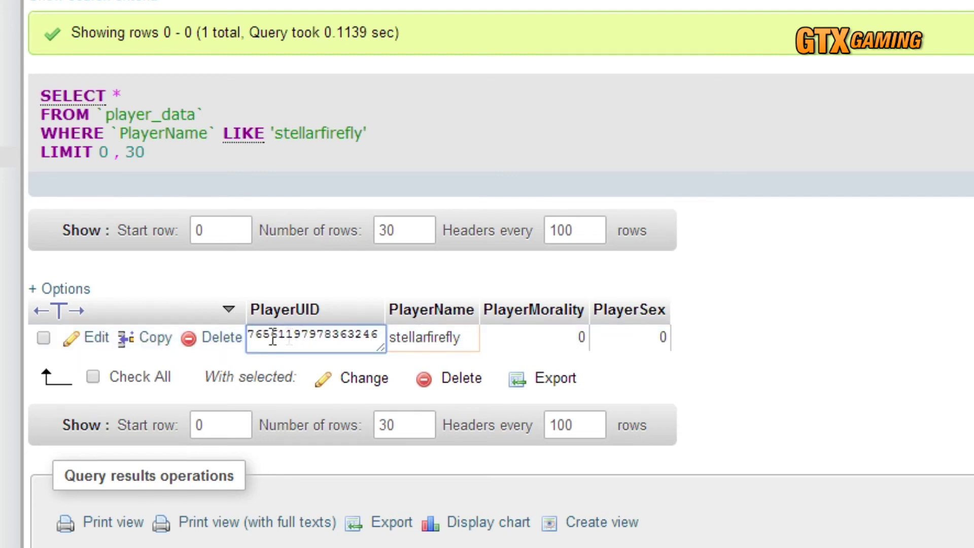
{"action": "double_click", "coordinate": [276, 335]}
{"action": "right_click", "coordinate": [276, 336]}
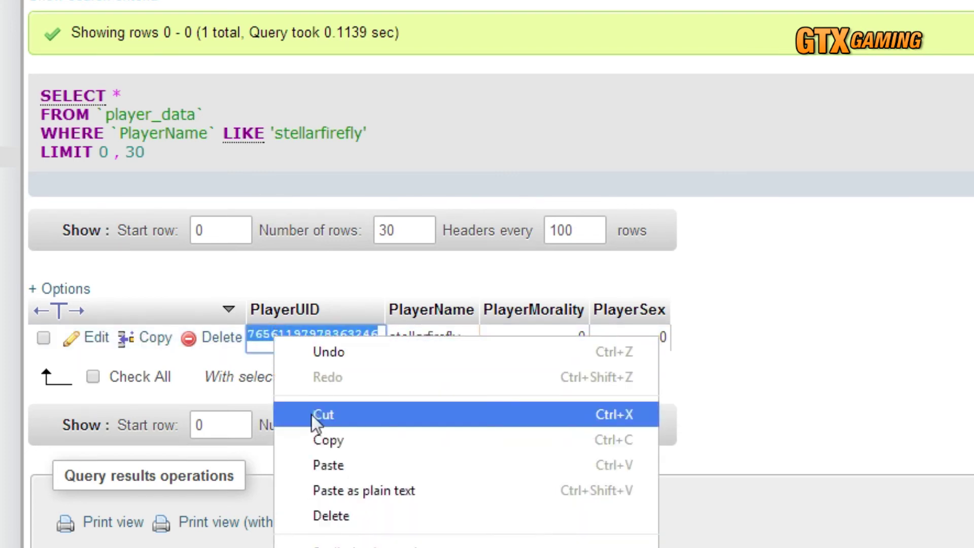
{"action": "left_click", "coordinate": [317, 440]}
{"action": "left_click", "coordinate": [793, 352]}
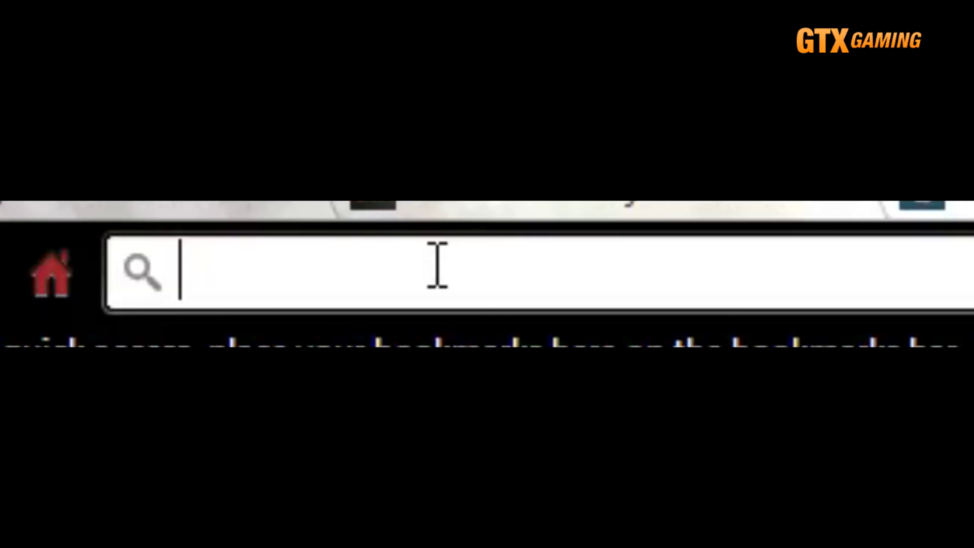
- Look up the player's username on steamid.co and copy the STEAM64 ID
{"action": "type", "text": "steamid.co"}
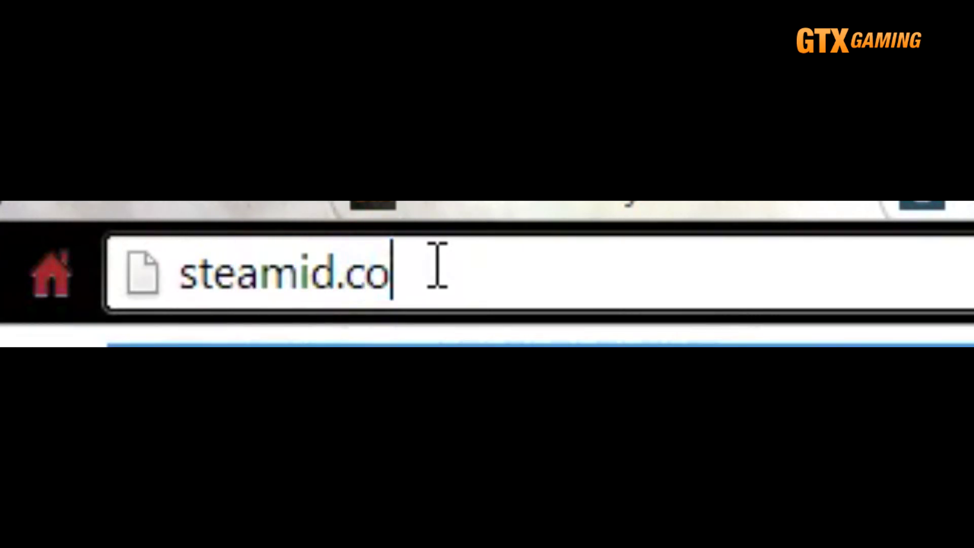
{"action": "key", "text": "Return"}
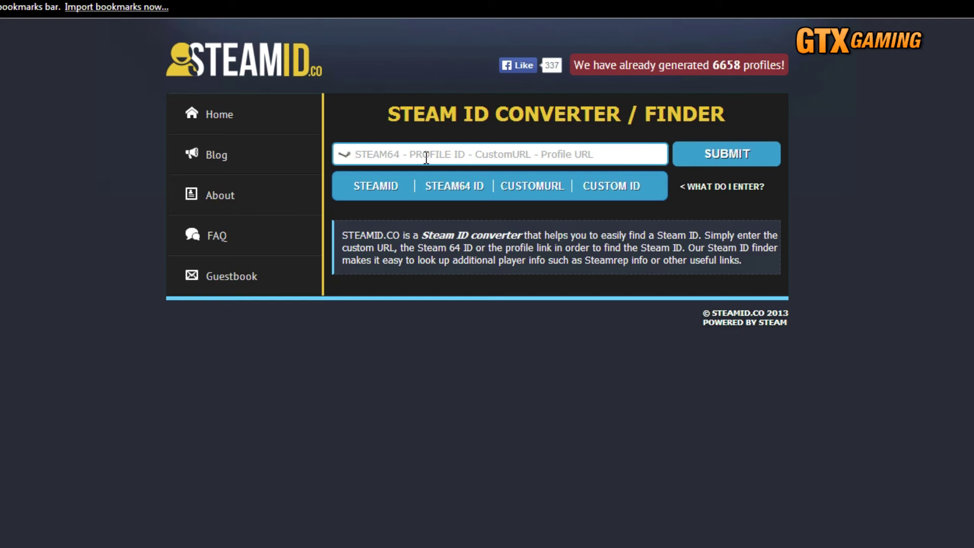
{"action": "type", "text": "stellarfirefly"}
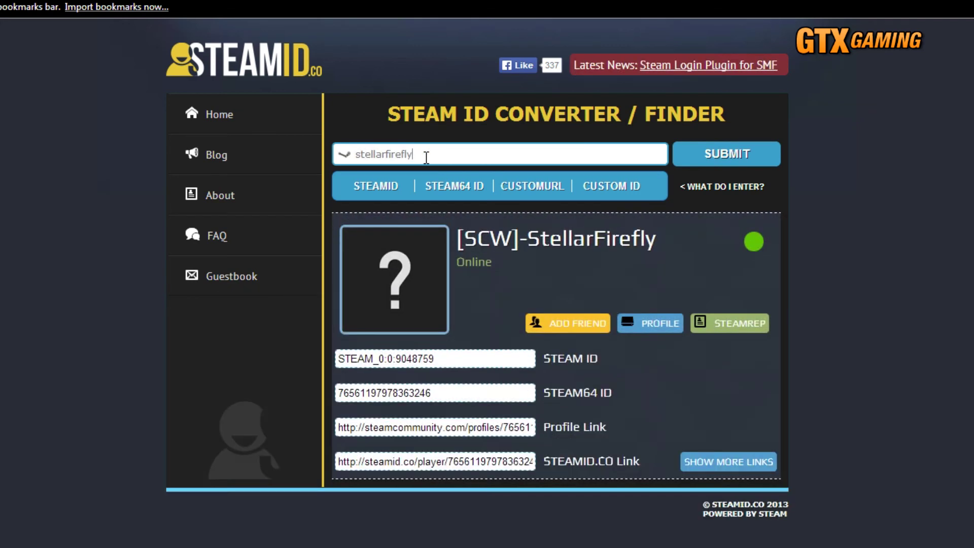
{"action": "double_click", "coordinate": [392, 393]}
{"action": "right_click", "coordinate": [392, 393]}
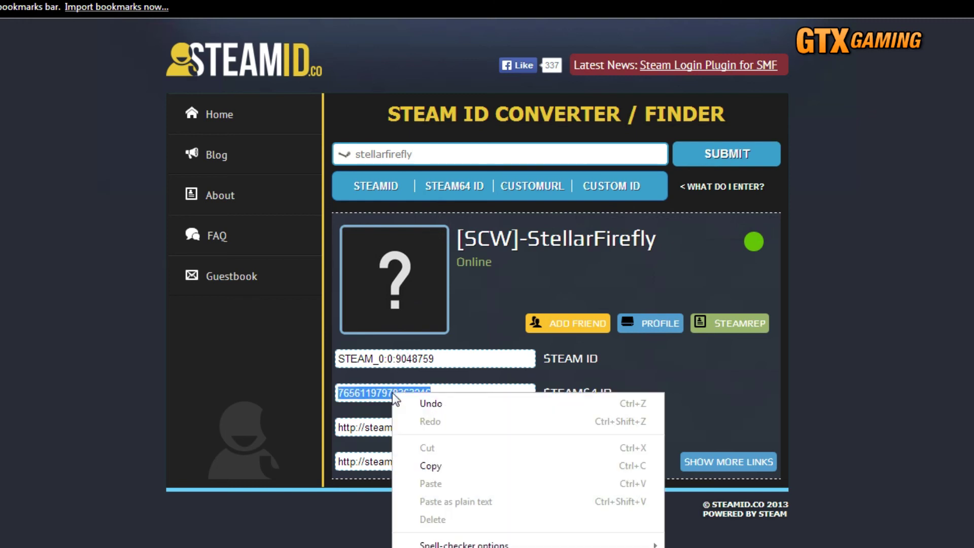
{"action": "left_click", "coordinate": [434, 464]}
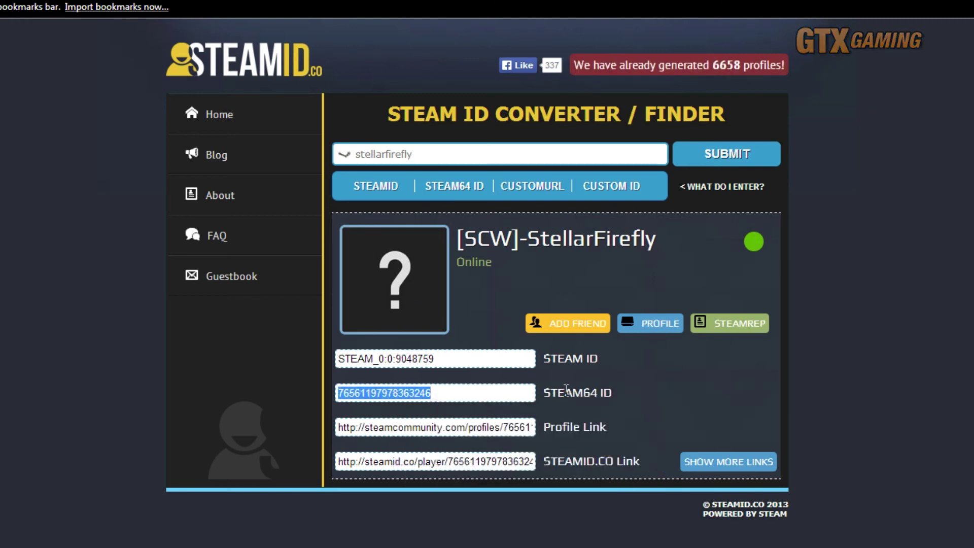